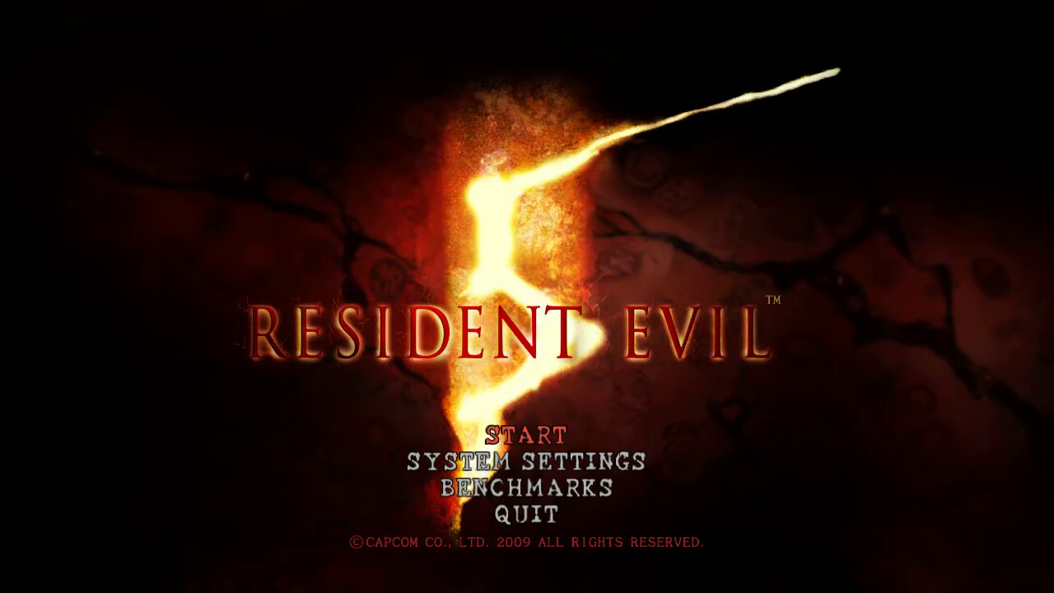
key(Return)
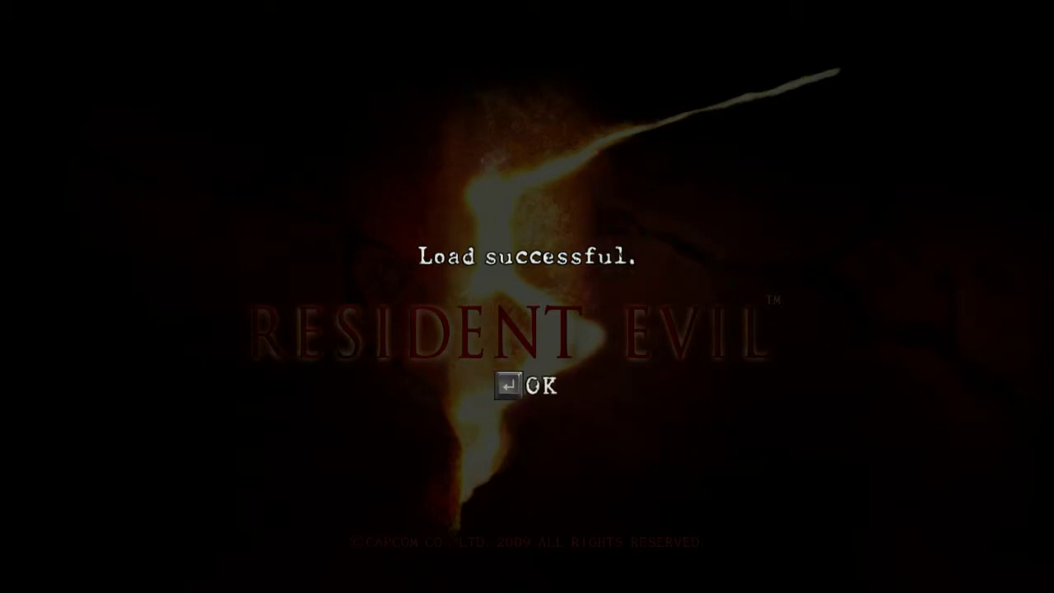
key(Return)
key(Down)
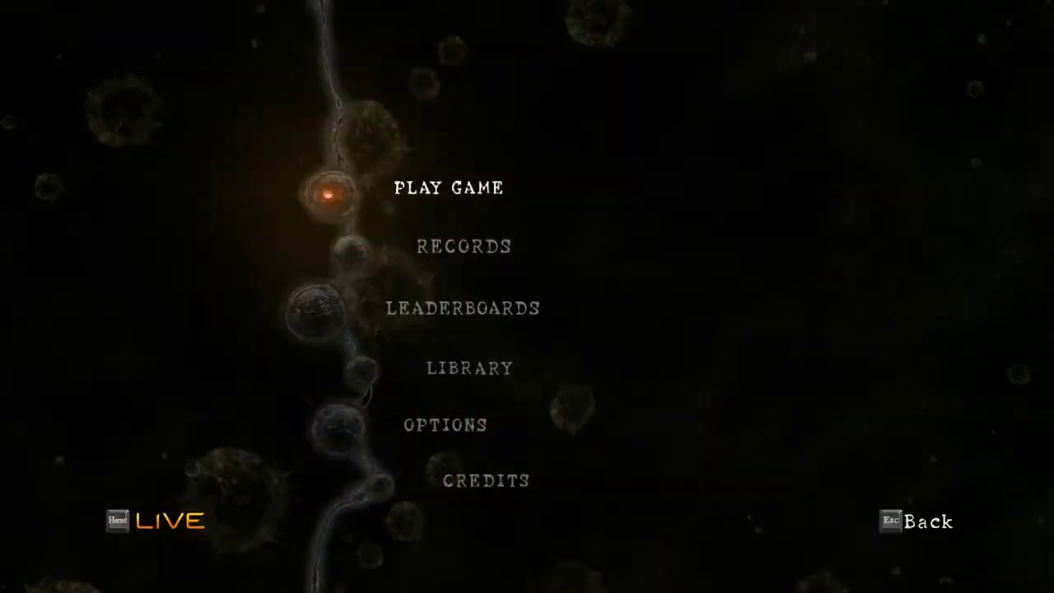
key(Up)
key(Return)
key(Up)
key(Return)
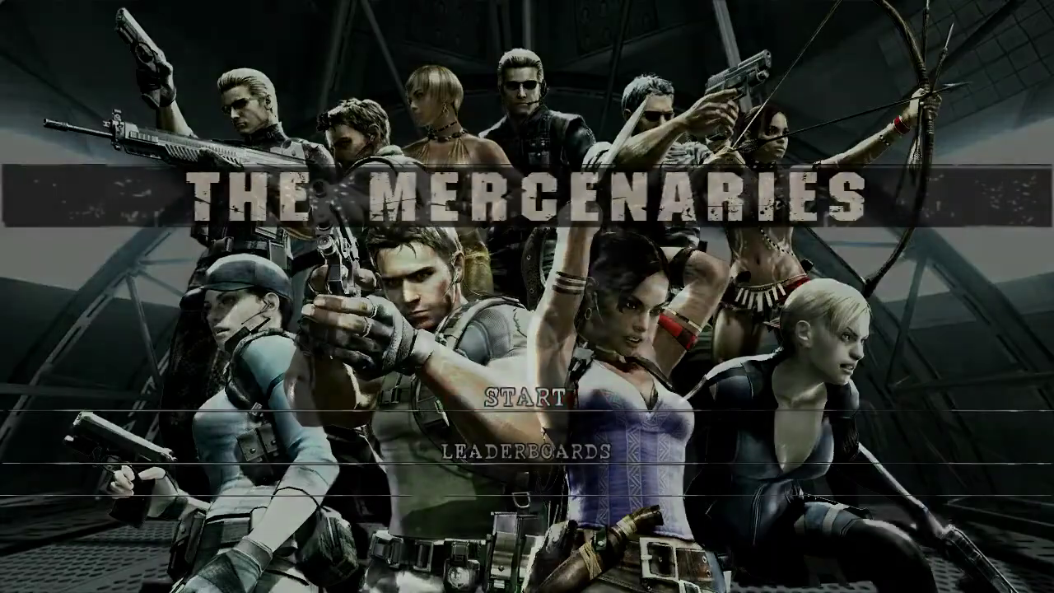